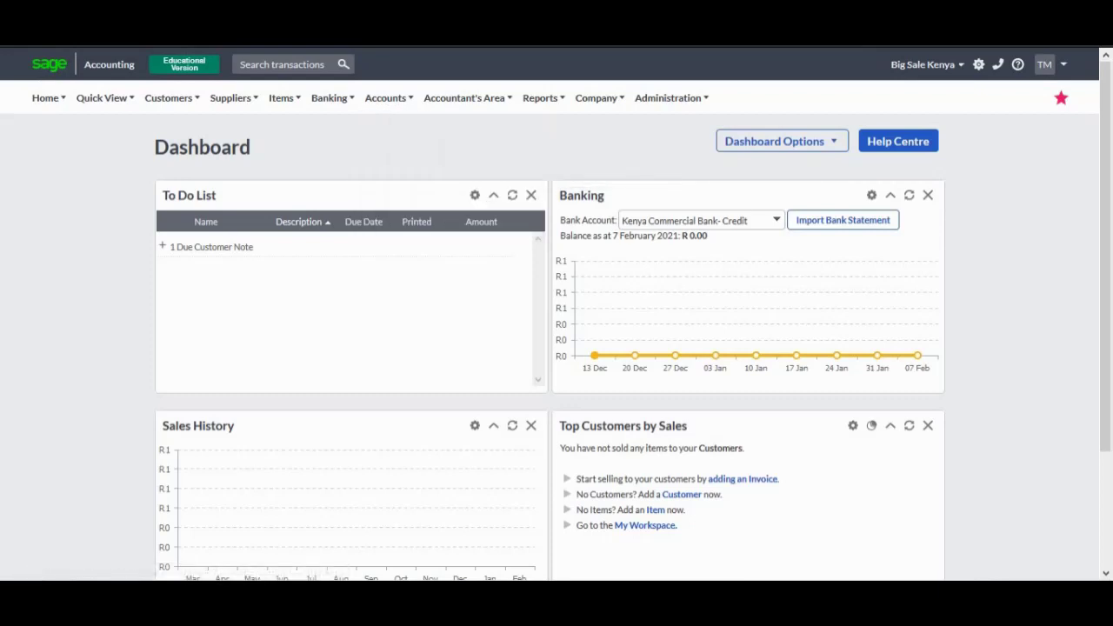
Step: Switch to the Word document, read the tutorial question about the kettle quotation, and return to Sage Accounting
key(alt+Tab)
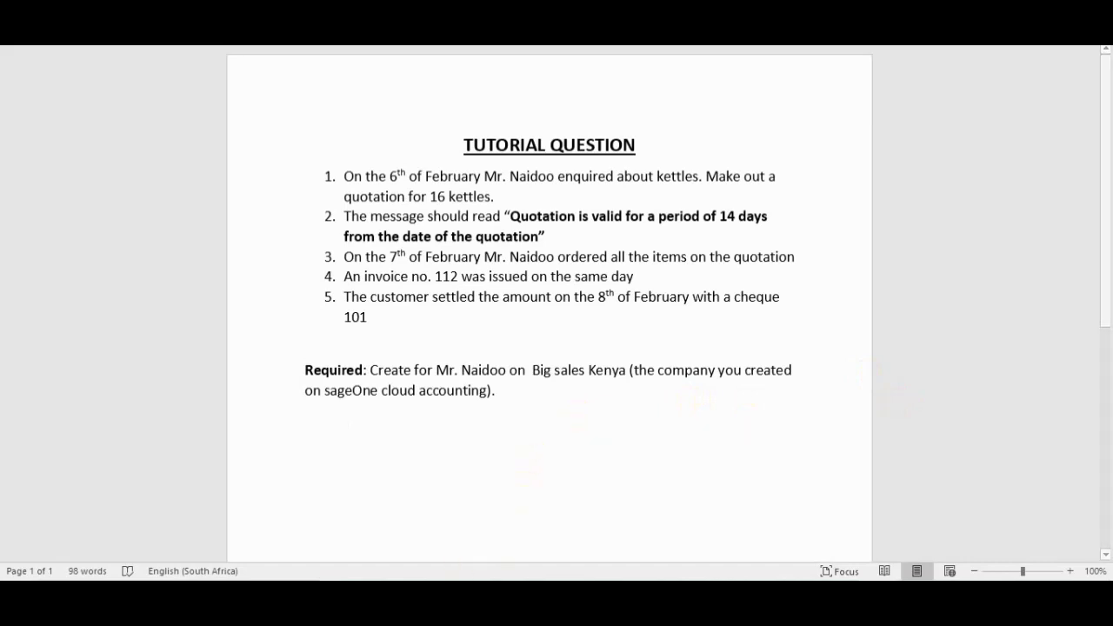
key(alt+Tab)
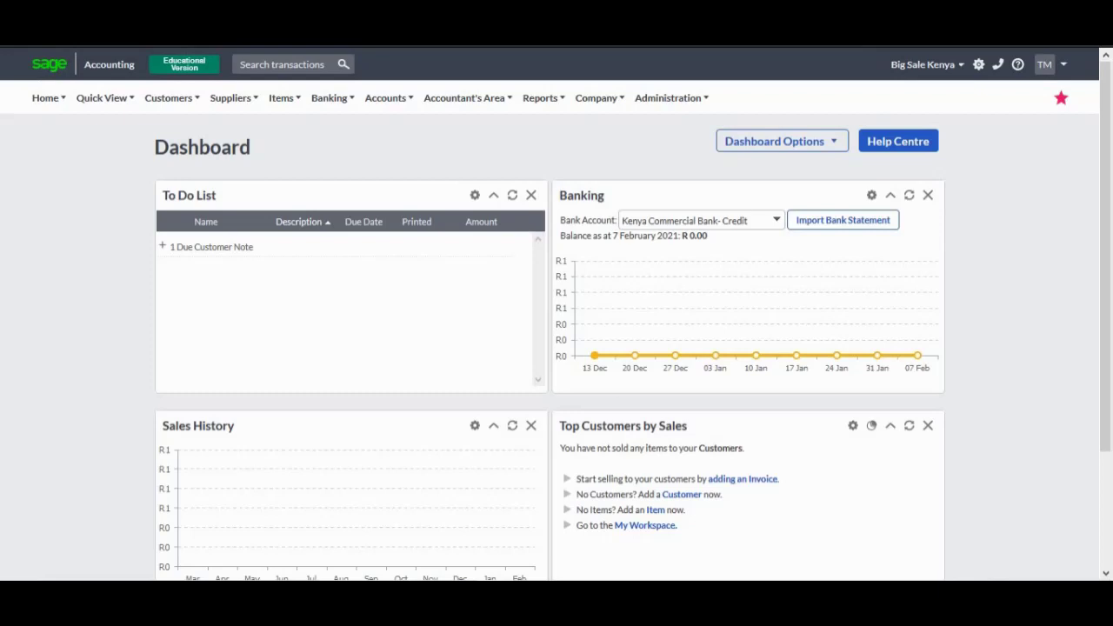
click(188, 96)
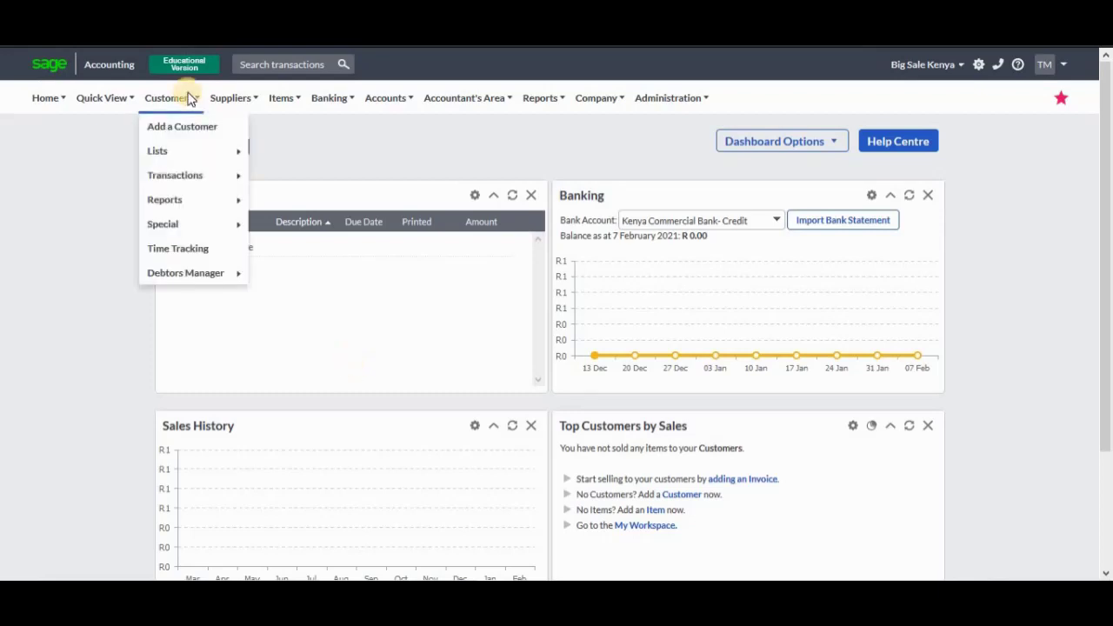
mouse_move(191, 149)
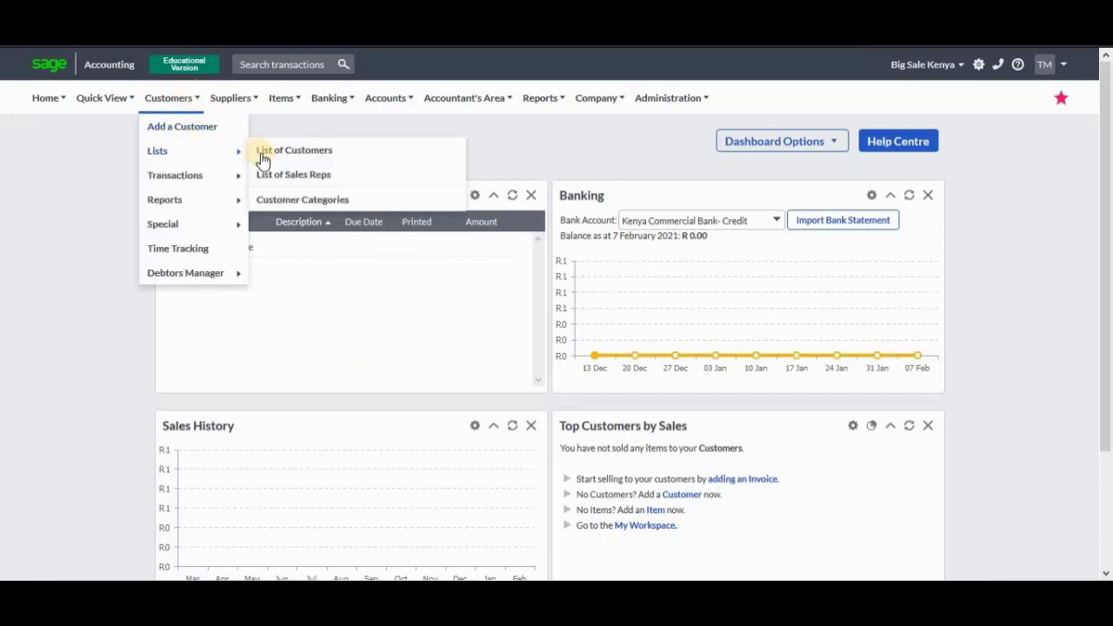
mouse_move(213, 176)
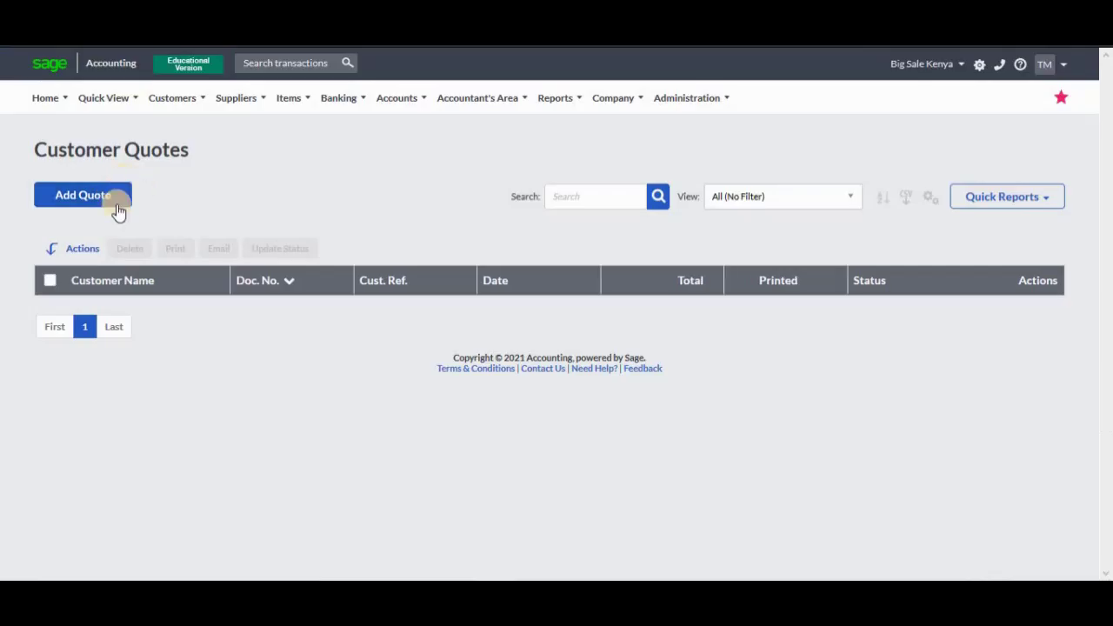
click(106, 188)
Step: Create a new quote from the company workspace and select the customer named in the tutorial question
mouse_move(47, 103)
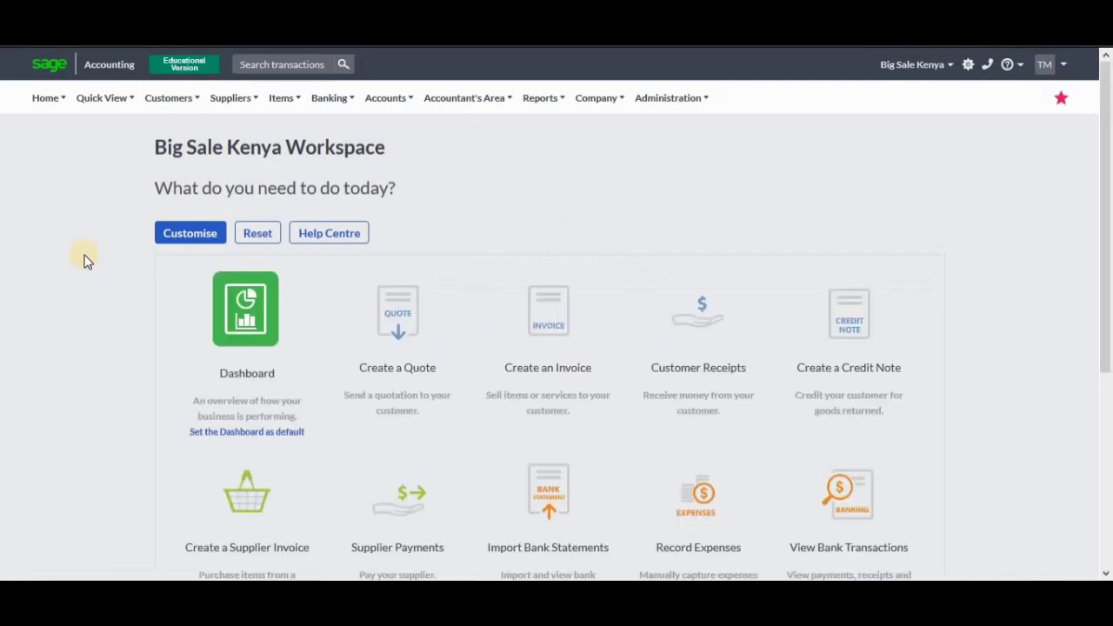
click(413, 344)
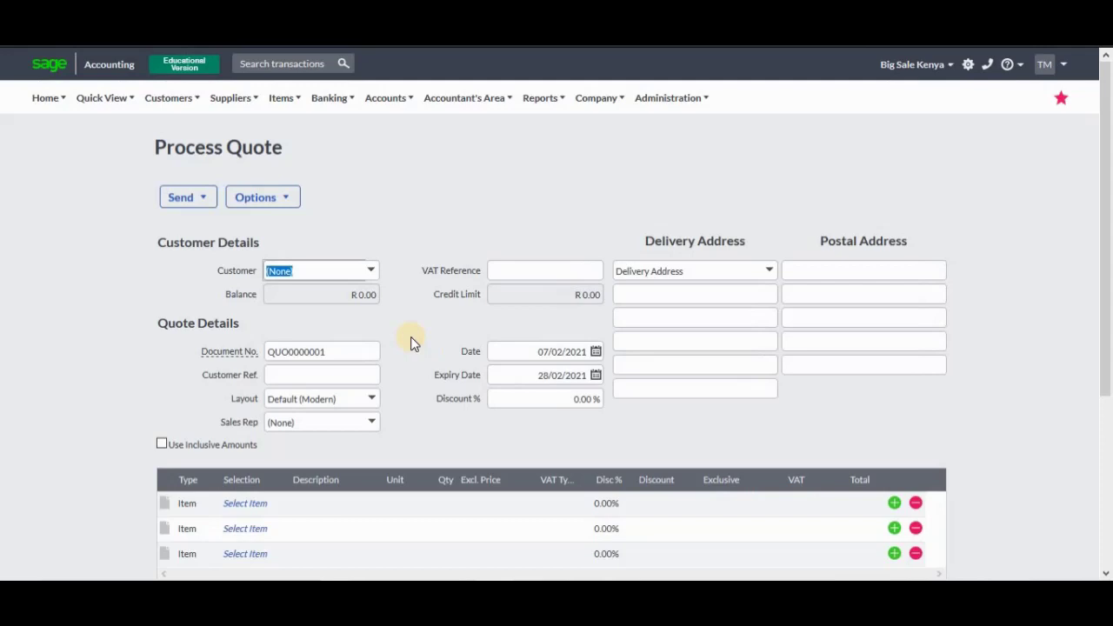
click(377, 272)
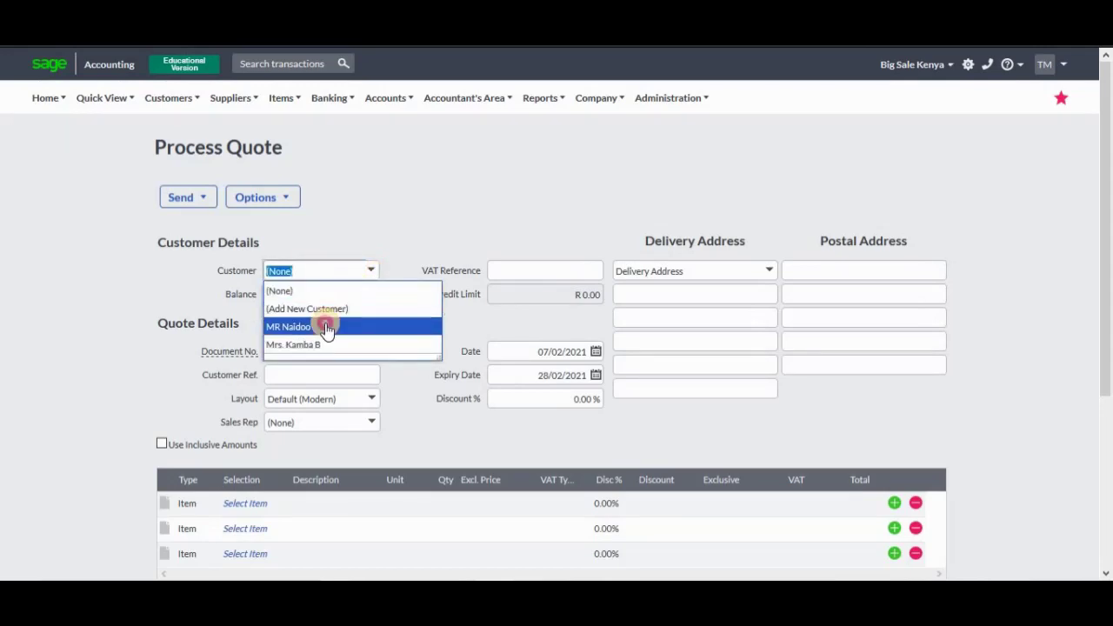
click(325, 326)
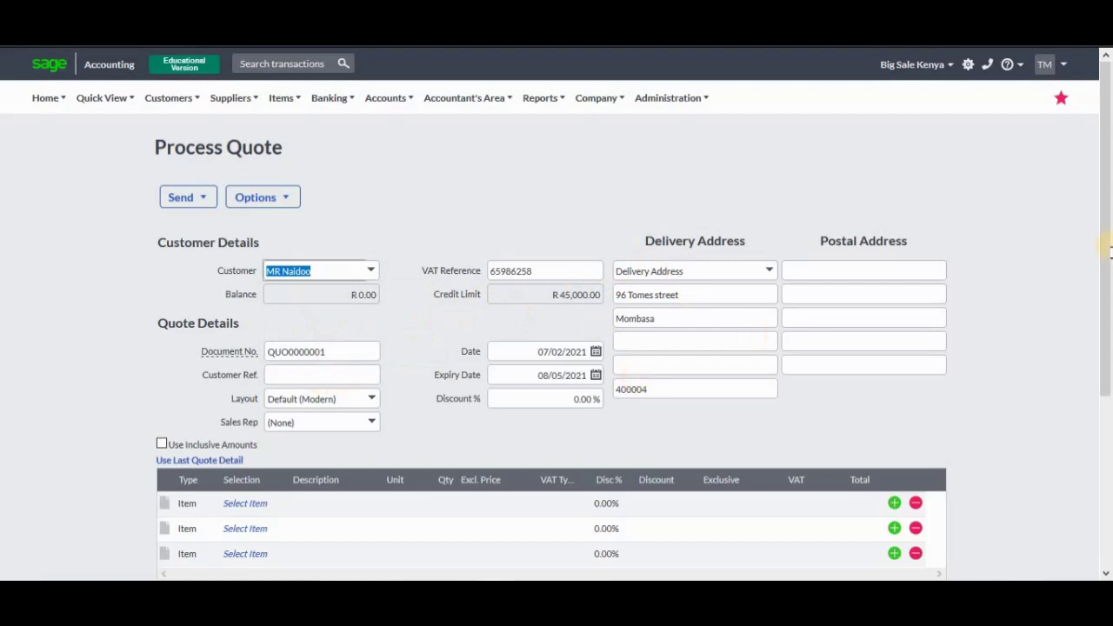
Step: Add item KET001 (Kettles) to the first quote line with a quantity of 16, checking the quantity against the tutorial question
drag(1110, 252, 1109, 309)
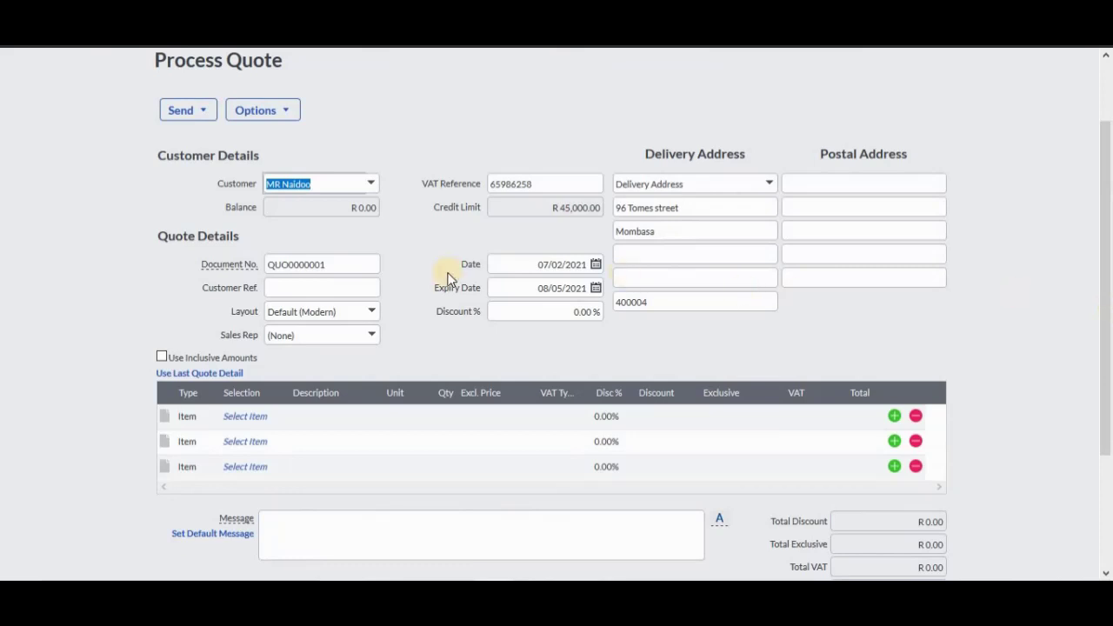
click(243, 418)
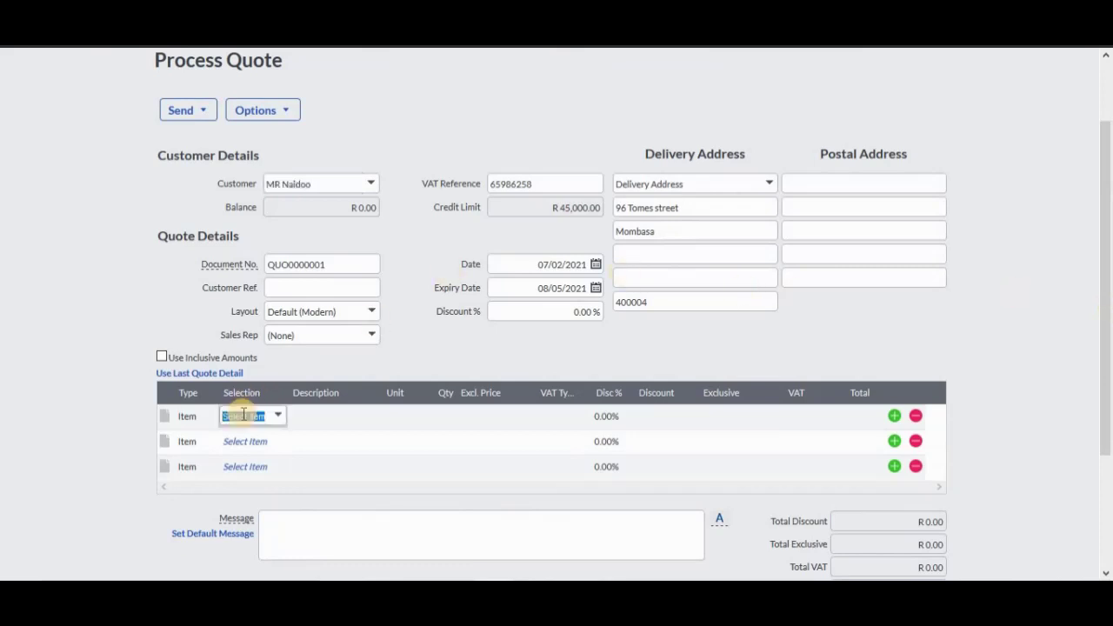
click(277, 418)
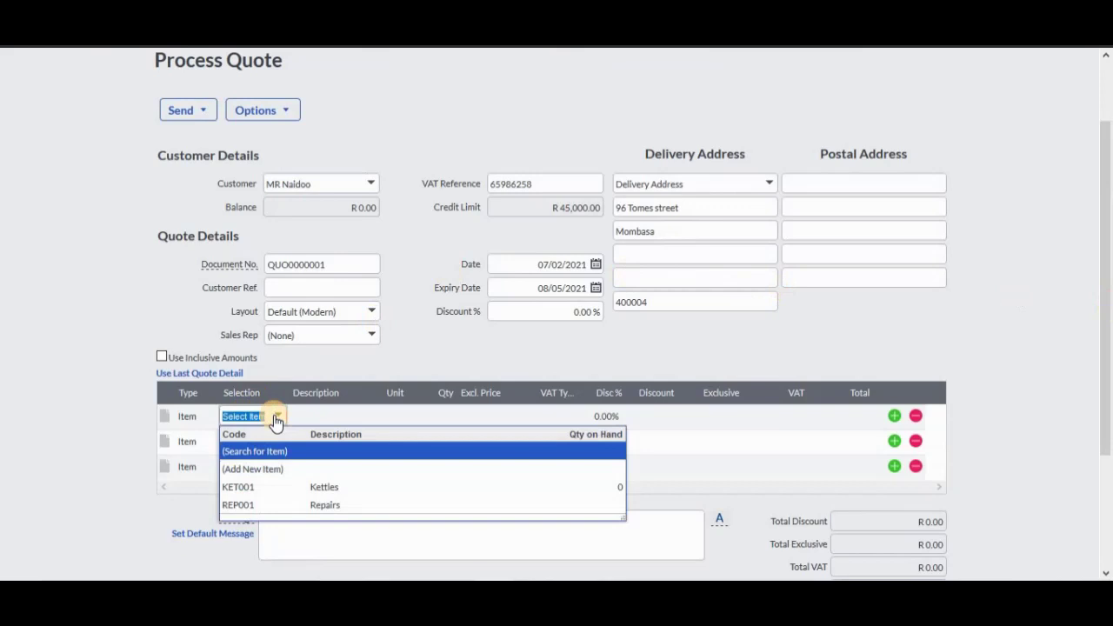
click(261, 491)
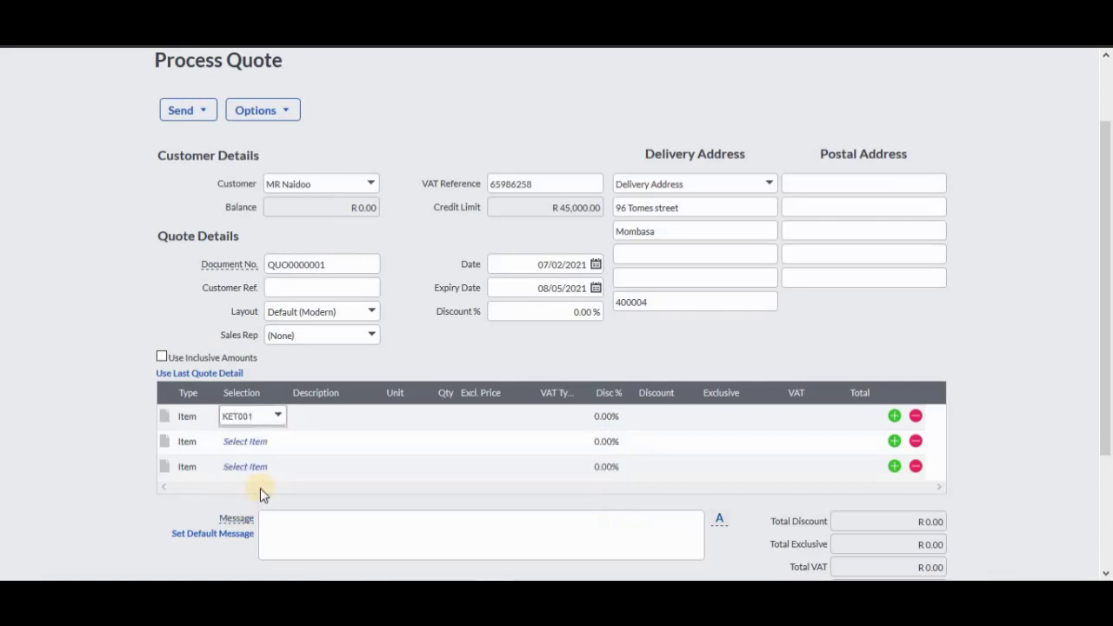
click(315, 416)
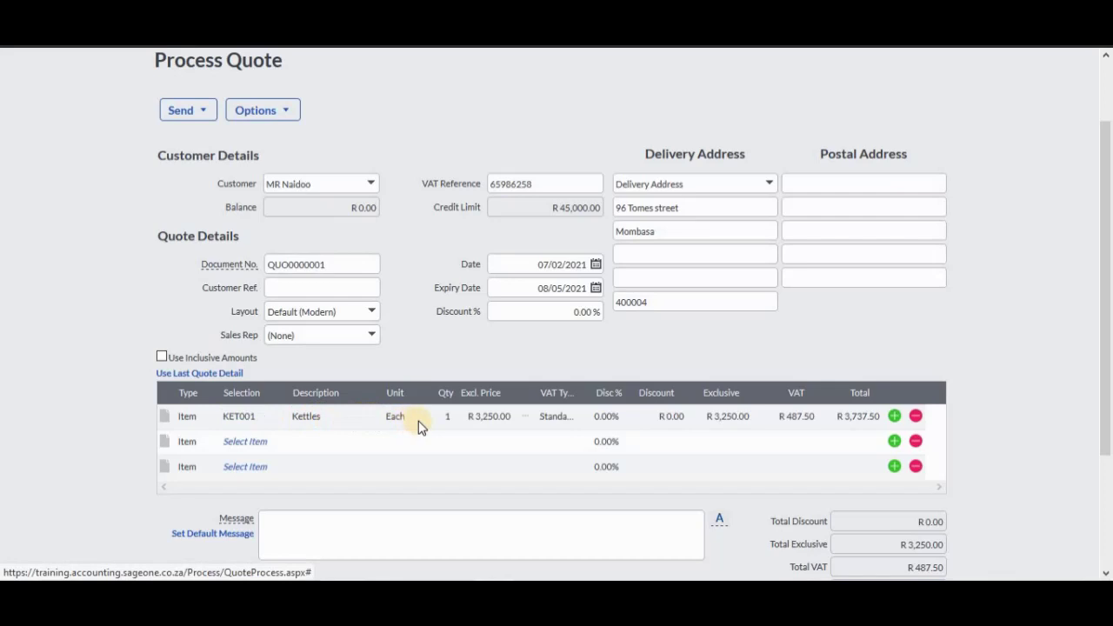
click(448, 418)
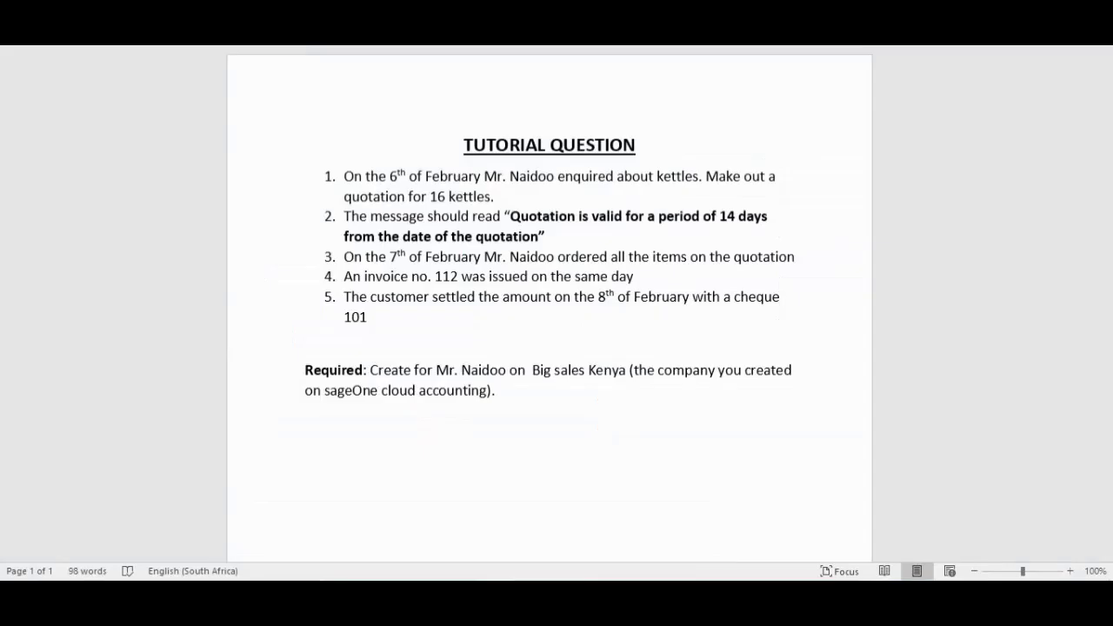
click(866, 580)
click(492, 579)
Step: Enter the quote message "The quotation is valid for a period of 14 days from the date of the quotation."
click(328, 516)
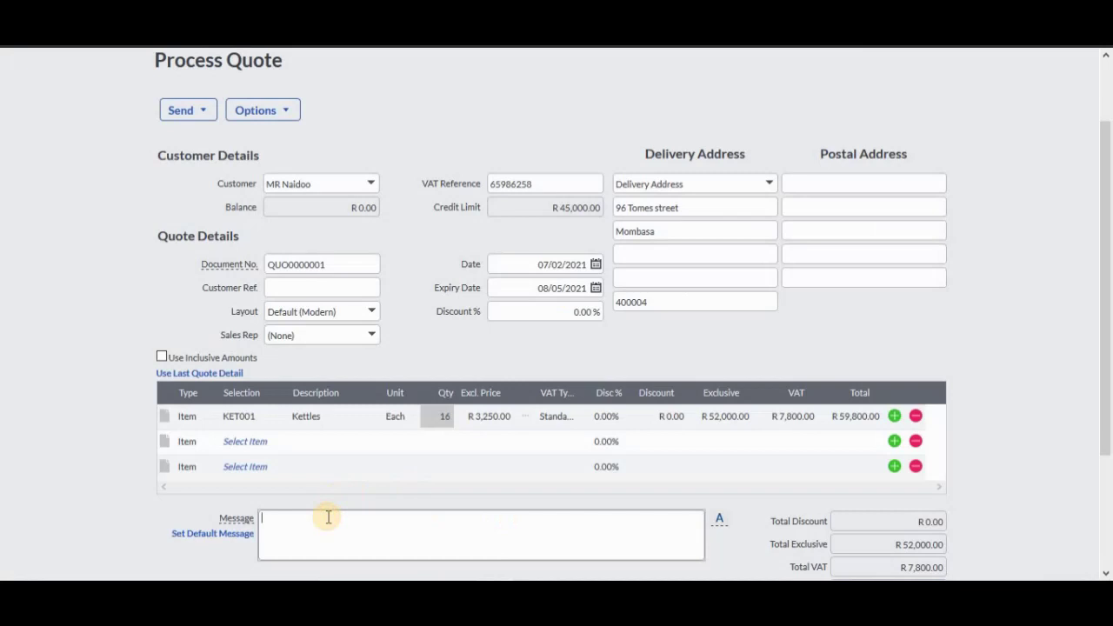
text(The quotation is valid for a perio)
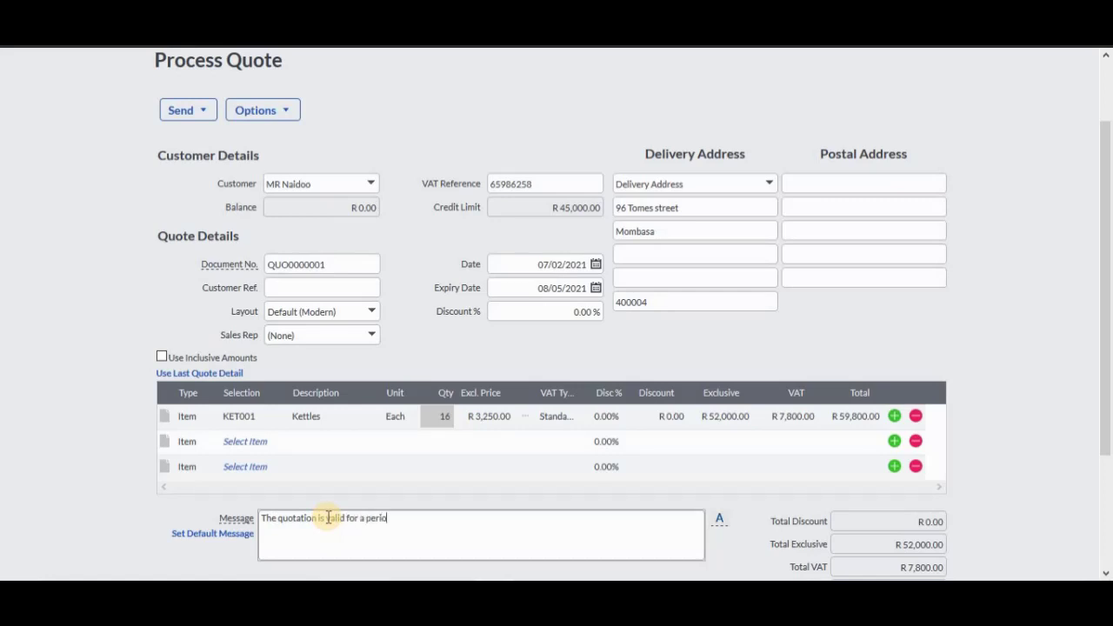
text(d o4)
text(14)
text( days f)
text(r)
text(om)
text( the dat)
text(e)
text( o)
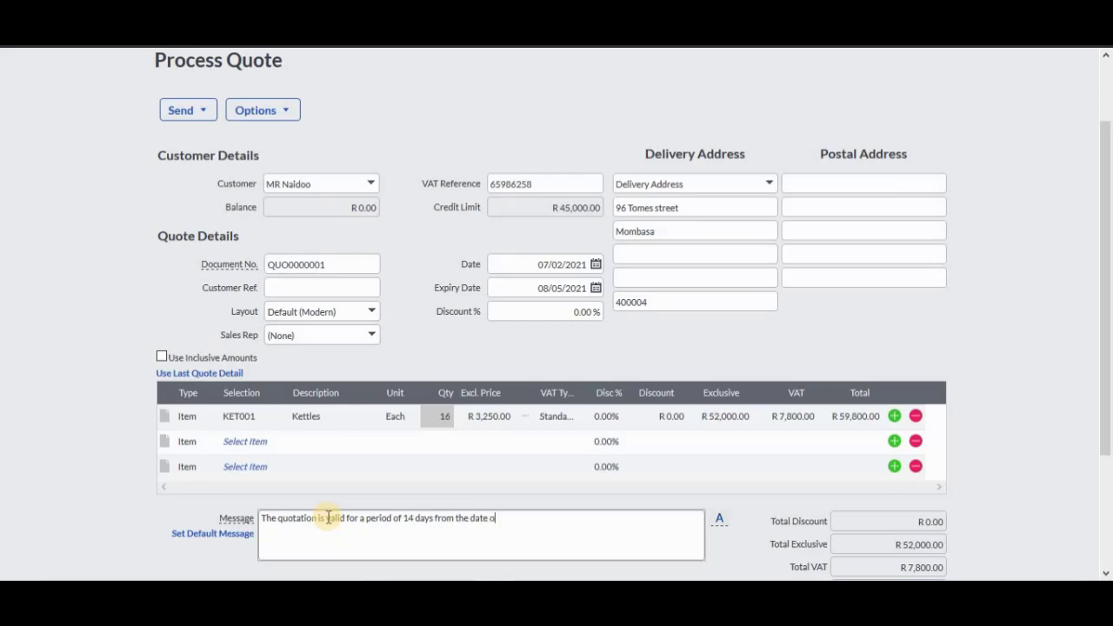
text(f the quotation.)
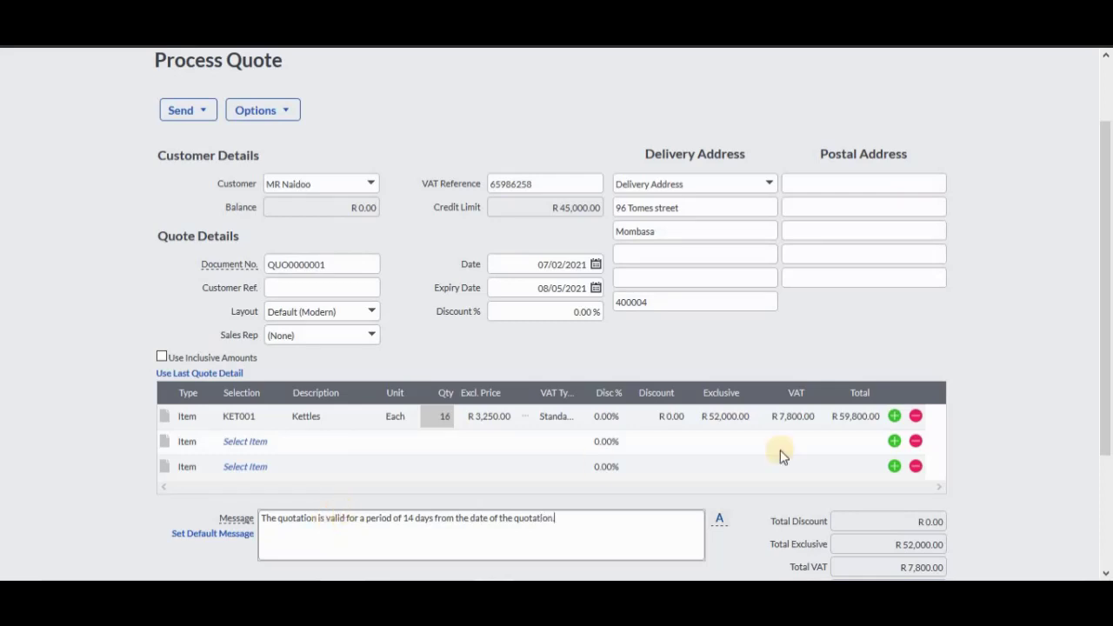
Step: Check the enquiry date in the tutorial question and set the quote date to 06/02/2021
drag(1108, 377, 1107, 346)
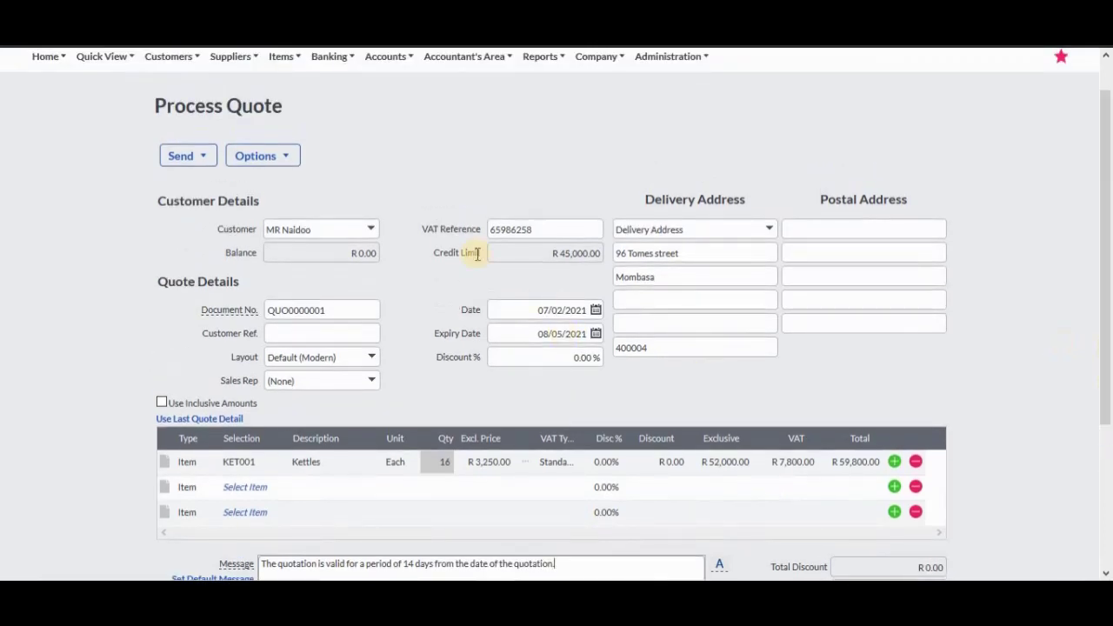
drag(446, 252, 467, 293)
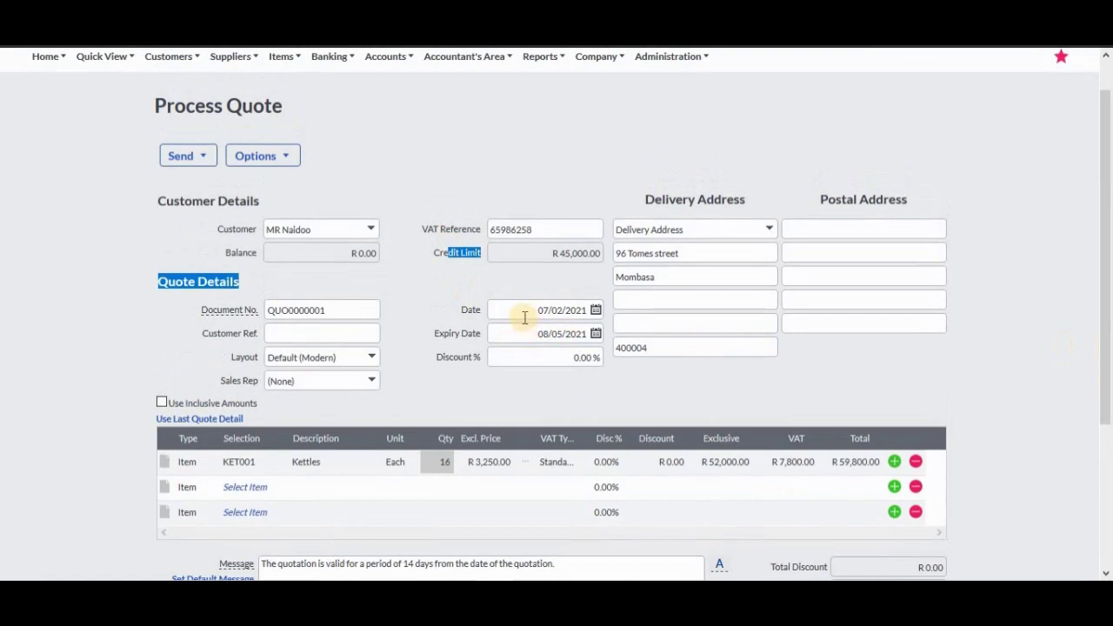
click(552, 315)
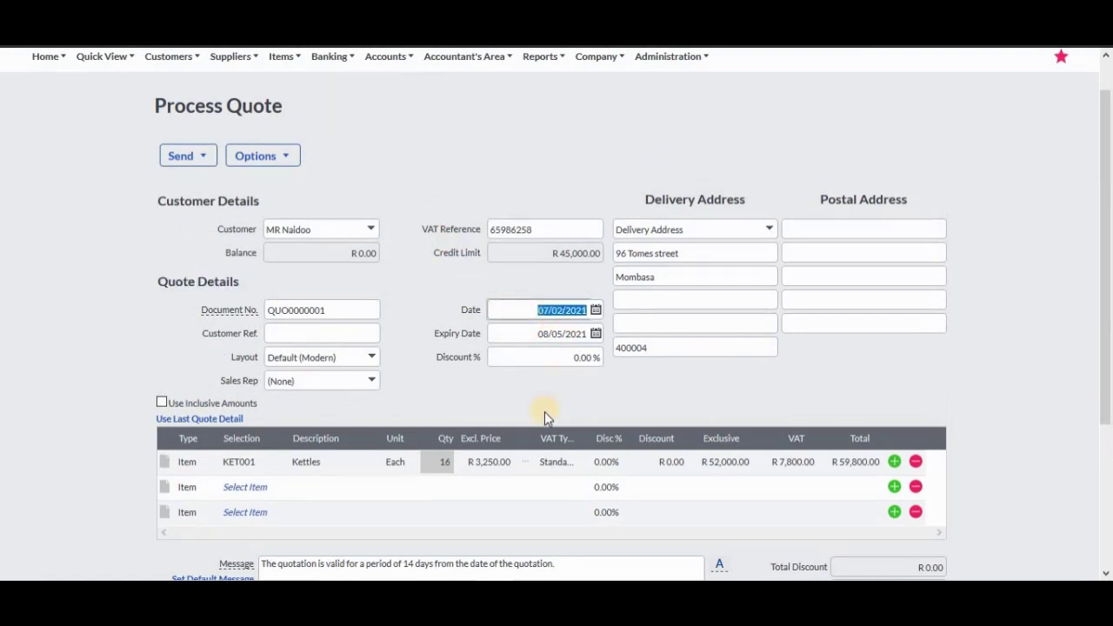
key(alt+Tab)
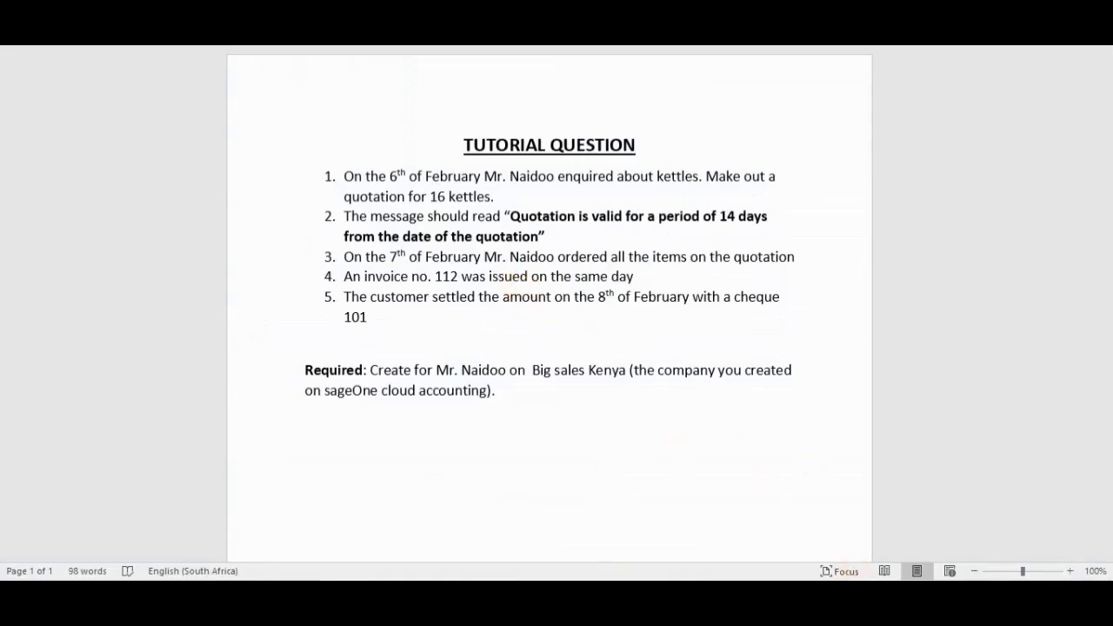
key(alt+Tab)
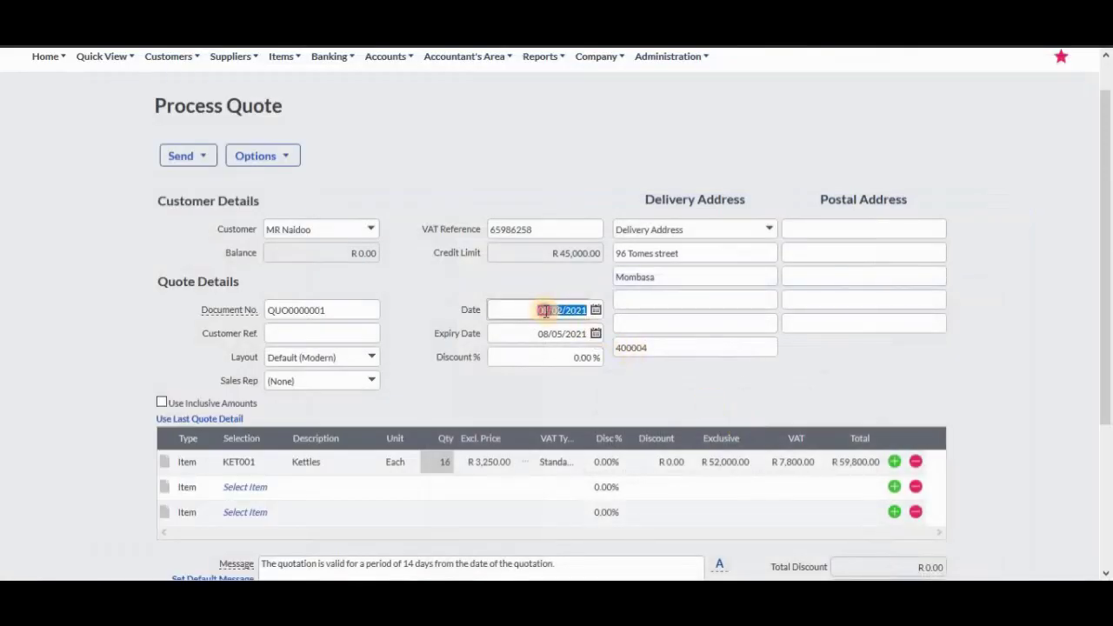
click(548, 311)
key(BackSpace)
text(8)
Step: Set the quote's expiry date to 20/08/2022 and open the quote's print preview
click(548, 334)
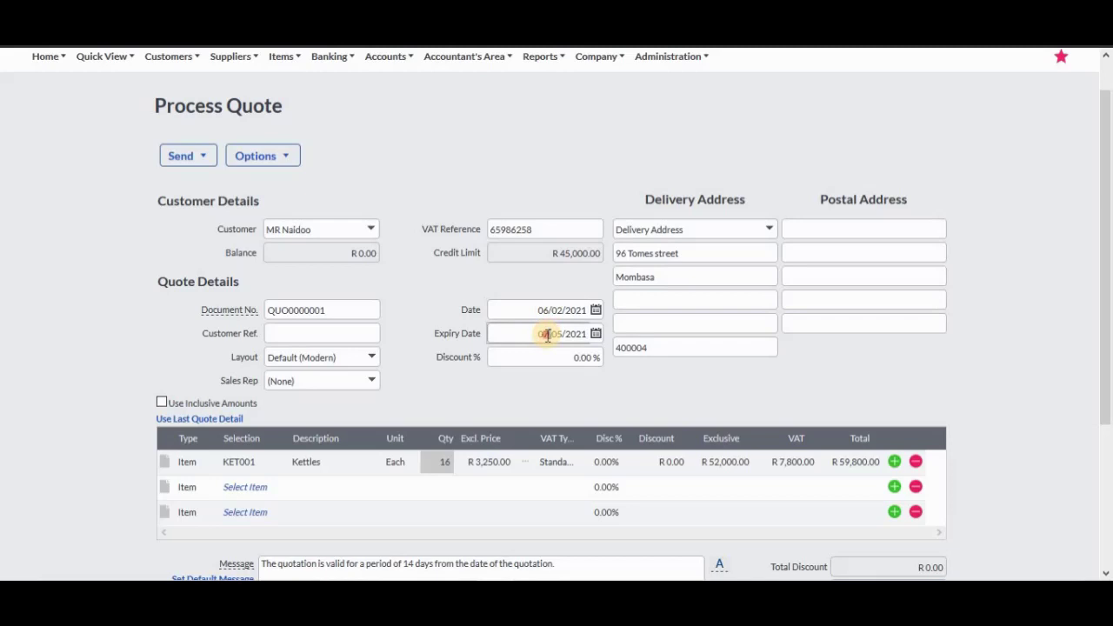
click(548, 335)
key(BackSpace)
key(BackSpace)
key(BackSpace)
key(BackSpace)
text(20)
key(BackSpace)
key(BackSpace)
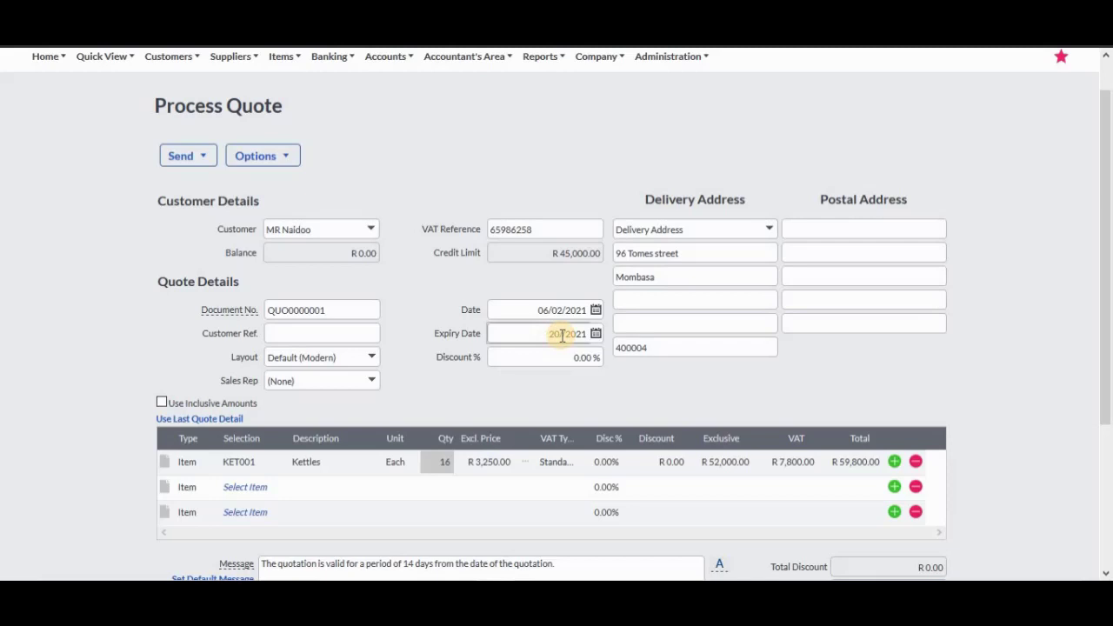
text(02)
scroll(673, 433, down, 2)
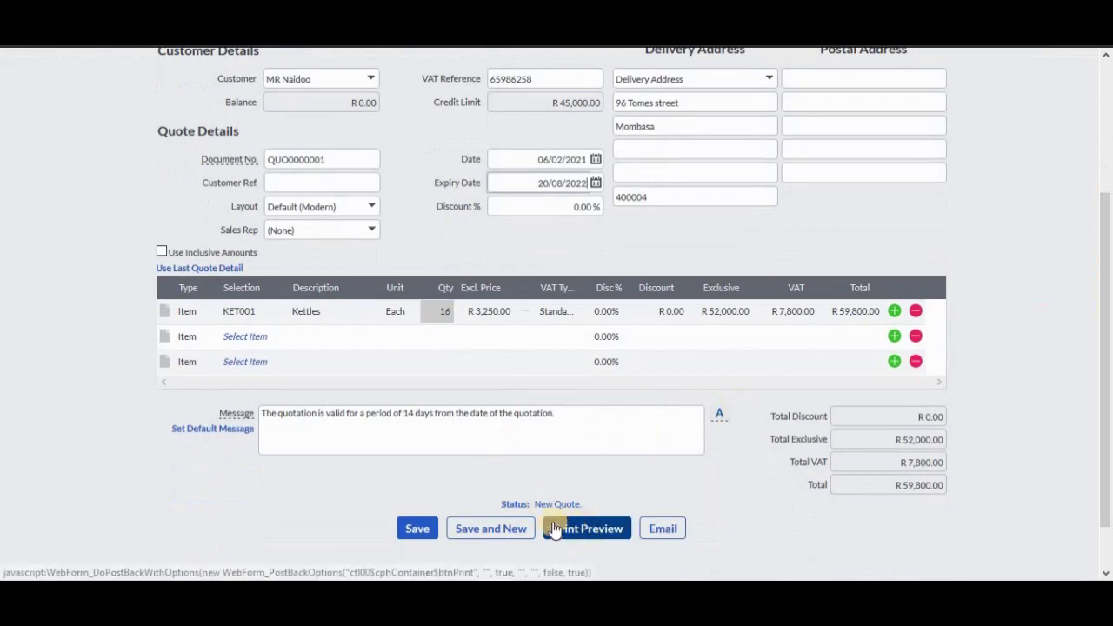
click(592, 529)
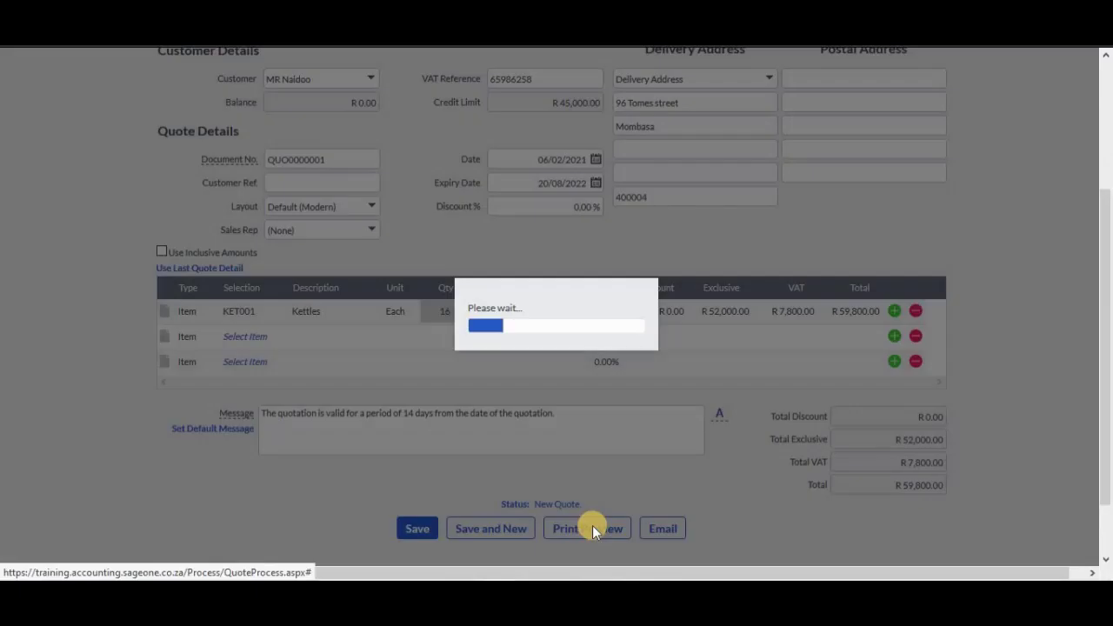